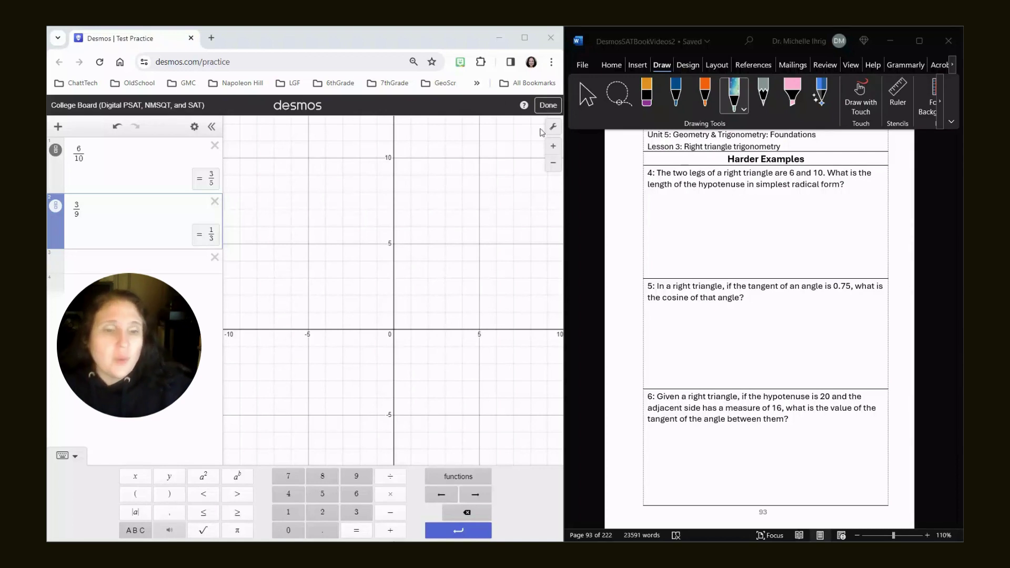
Select the blue pen on the Draw tab to begin question 4's answer.
click(677, 94)
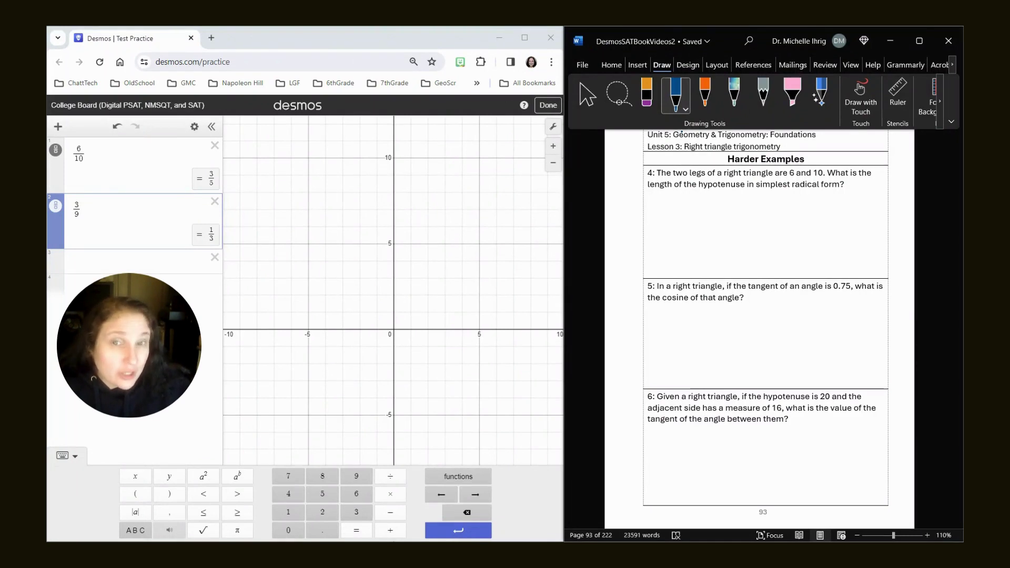
Ink a triangle with legs 6 and 10, work c²=a²+b² to c²=136, and square-root both sides in teal.
mouse_move(671, 212)
mouse_down()
mouse_move(670, 226)
mouse_move(695, 225)
mouse_move(672, 200)
mouse_move(686, 208)
mouse_up()
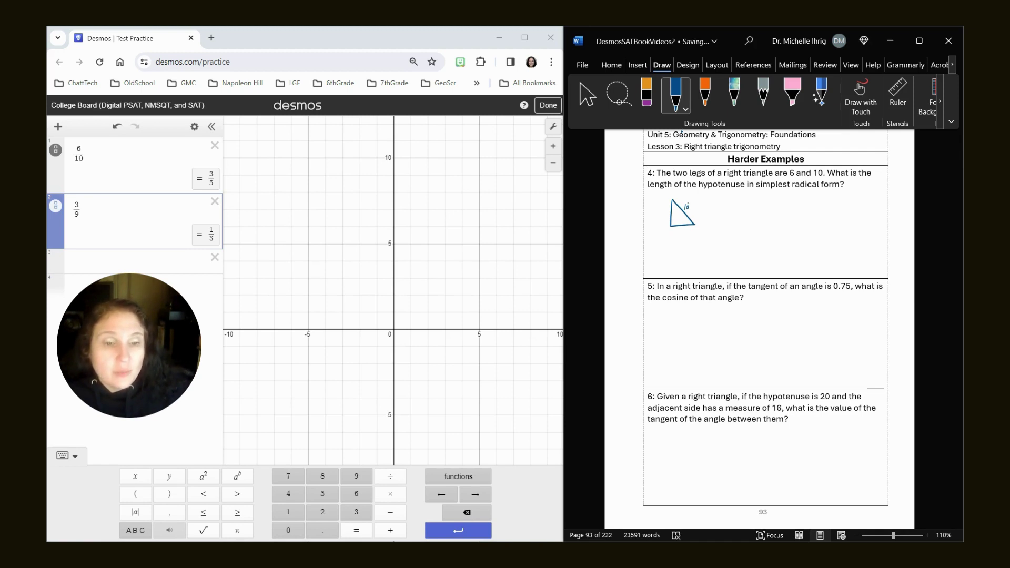
mouse_move(684, 203)
mouse_down()
mouse_move(686, 212)
mouse_move(661, 213)
mouse_move(685, 230)
mouse_up()
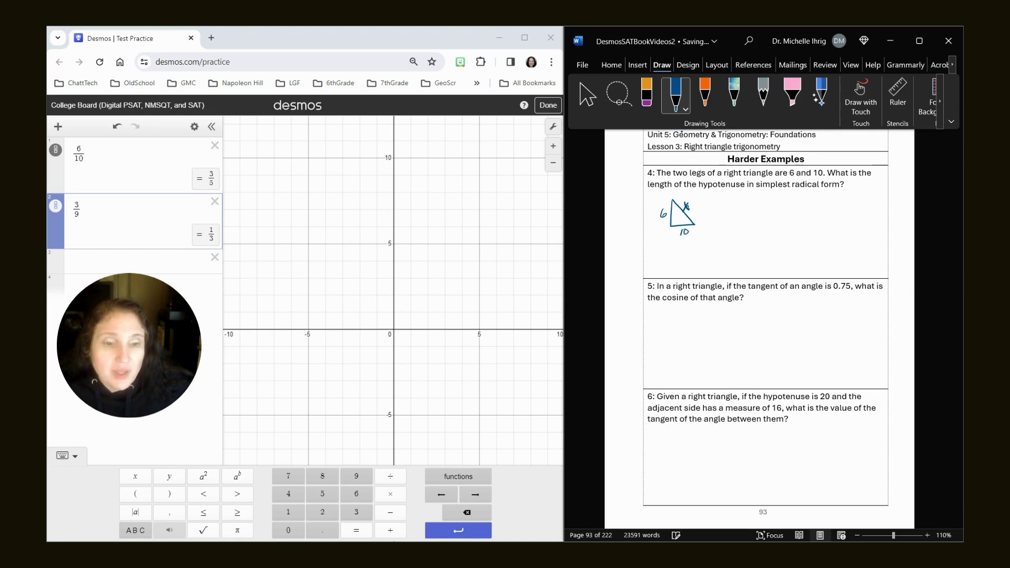
mouse_move(730, 206)
mouse_down()
mouse_move(708, 214)
mouse_move(715, 202)
mouse_move(739, 213)
mouse_move(803, 189)
mouse_up()
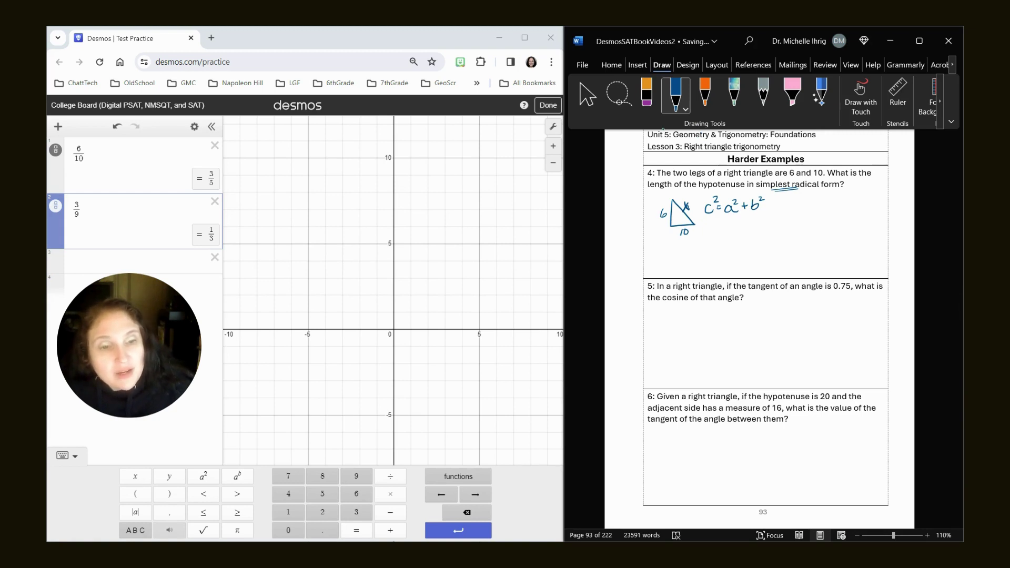
mouse_move(711, 228)
mouse_down()
mouse_move(713, 238)
mouse_move(766, 224)
mouse_move(716, 257)
mouse_move(752, 249)
mouse_up()
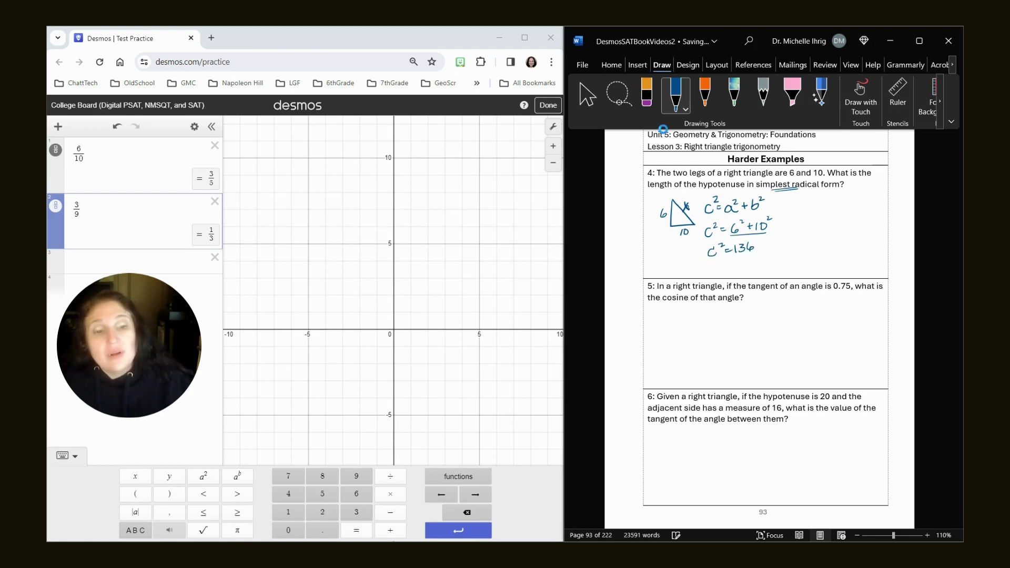
click(736, 97)
mouse_move(699, 251)
mouse_down()
mouse_move(733, 257)
mouse_move(749, 238)
mouse_up()
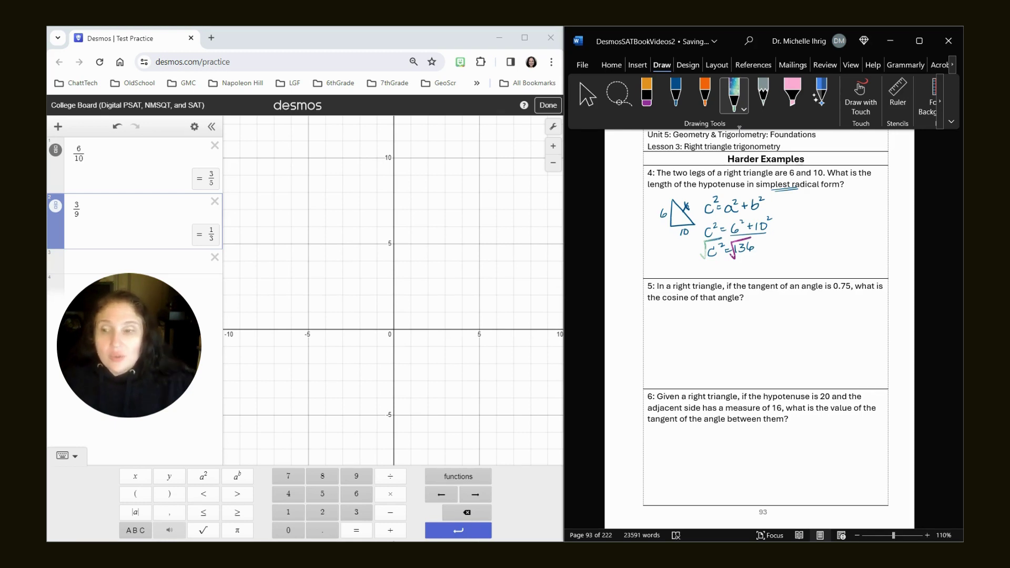
Delete the old 6/10 and 3/9 rows in Desmos and enter 136.
click(214, 202)
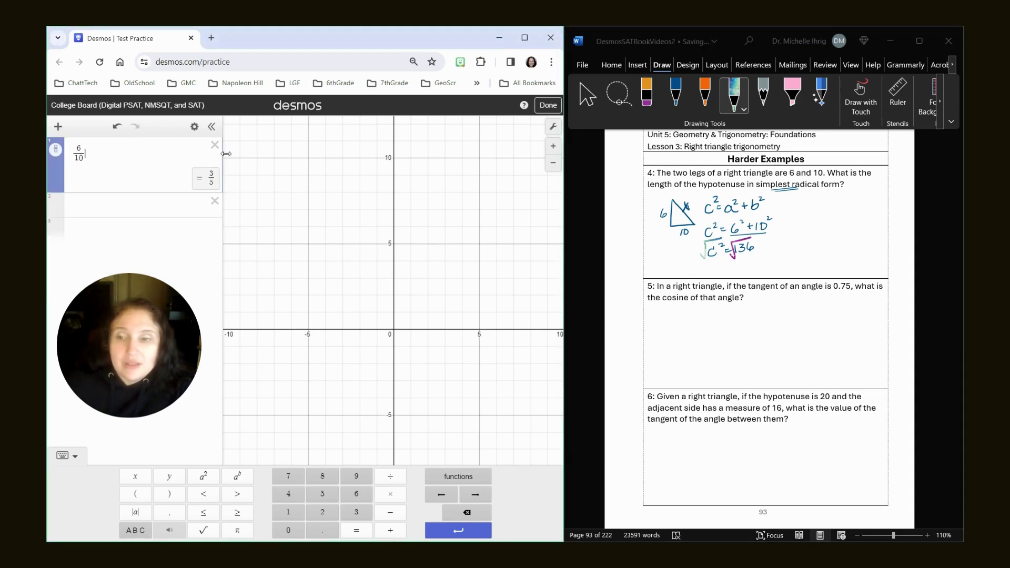
click(215, 146)
text(136)
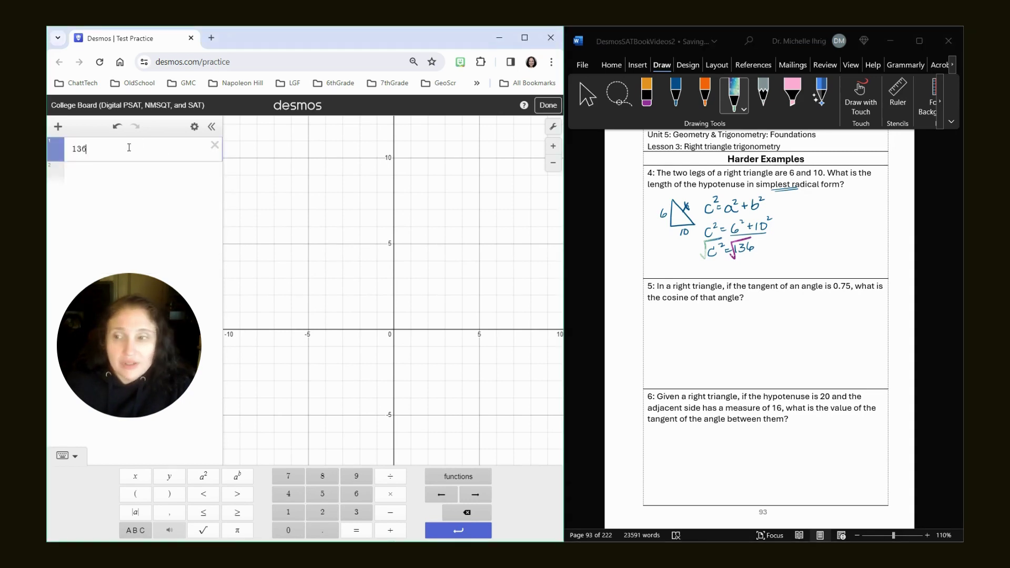
key(Return)
Add Desmos rows 2^2 and 136/4, evaluating to 4 and 34.
click(129, 147)
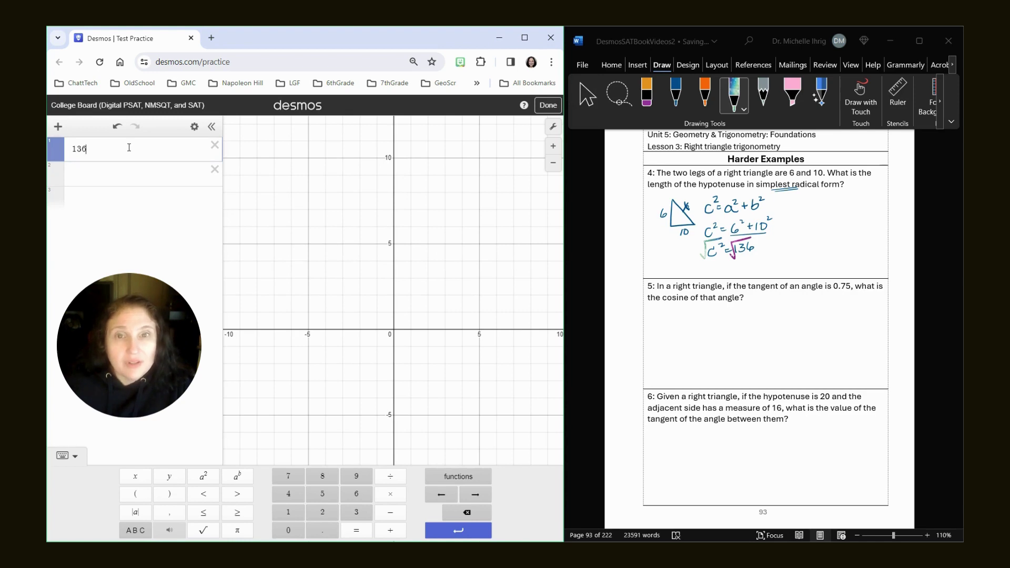
click(121, 171)
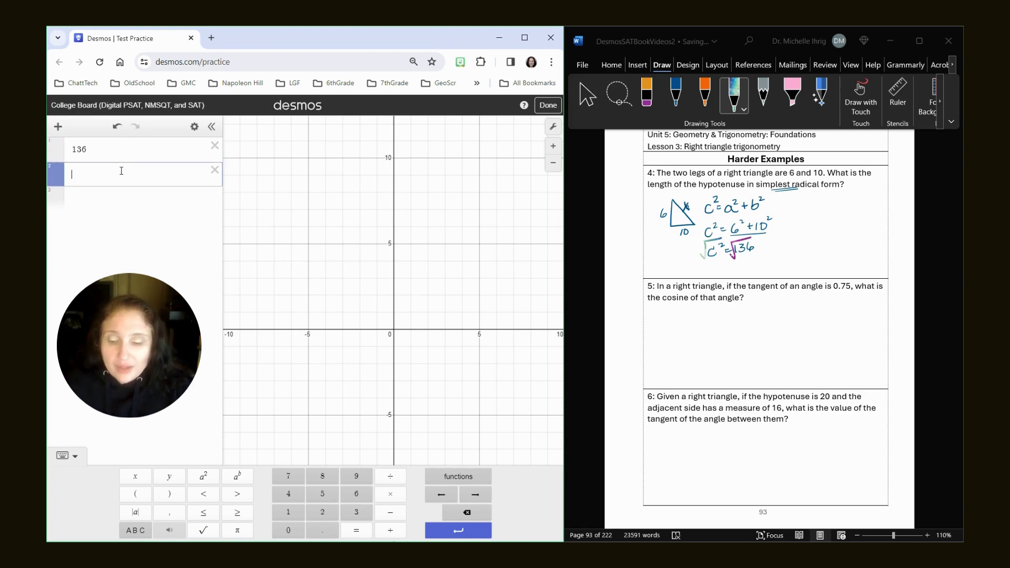
text(2^2)
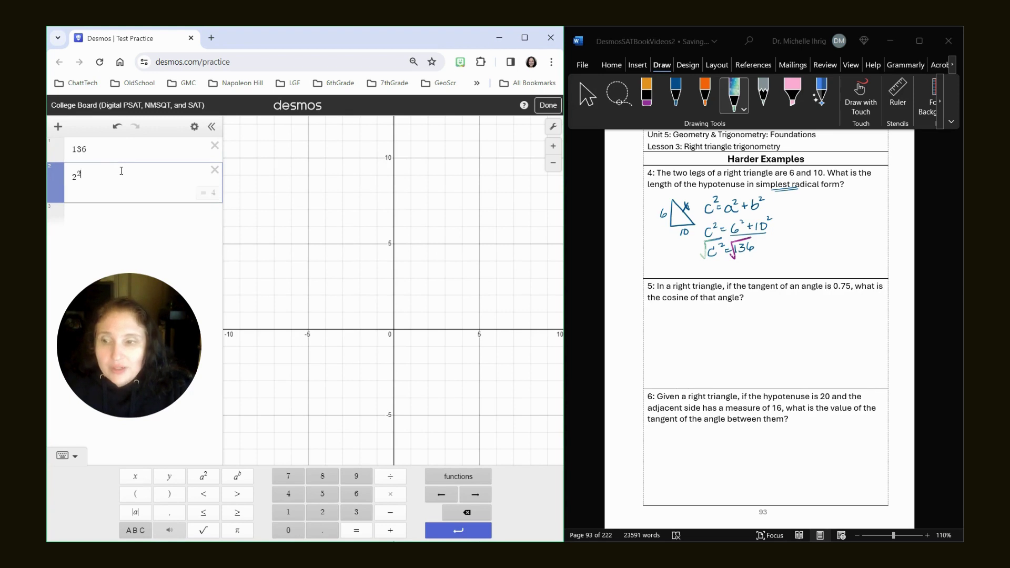
click(89, 220)
text(136/4)
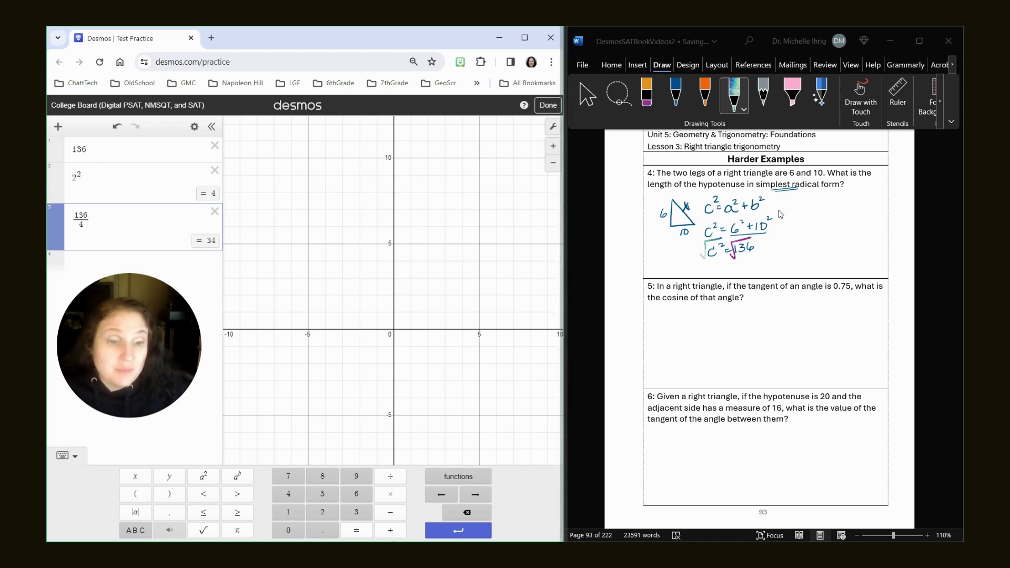
Ink √136 branching into √4 and √34, then write the answer 2√34.
mouse_move(805, 209)
mouse_down()
mouse_move(831, 200)
mouse_move(817, 216)
mouse_up()
mouse_move(821, 204)
mouse_down()
mouse_move(822, 215)
mouse_move(841, 209)
mouse_move(817, 229)
mouse_move(819, 245)
mouse_move(845, 224)
mouse_move(860, 223)
mouse_move(854, 234)
mouse_up()
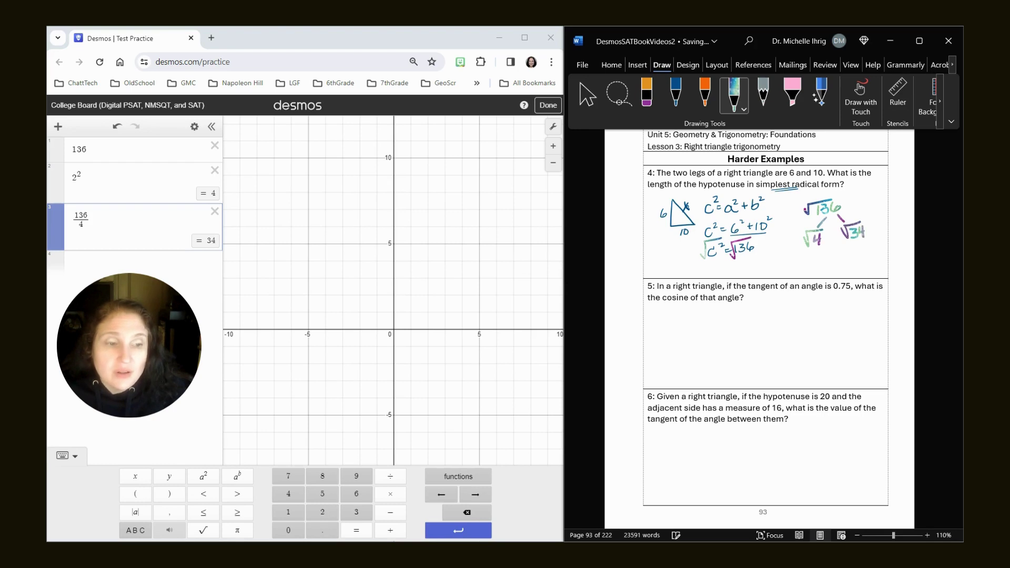
mouse_move(821, 255)
mouse_down()
mouse_move(820, 263)
mouse_move(837, 251)
mouse_move(853, 257)
mouse_up()
mouse_move(851, 252)
mouse_down()
mouse_move(850, 260)
mouse_move(813, 264)
mouse_move(863, 264)
mouse_move(853, 247)
mouse_up()
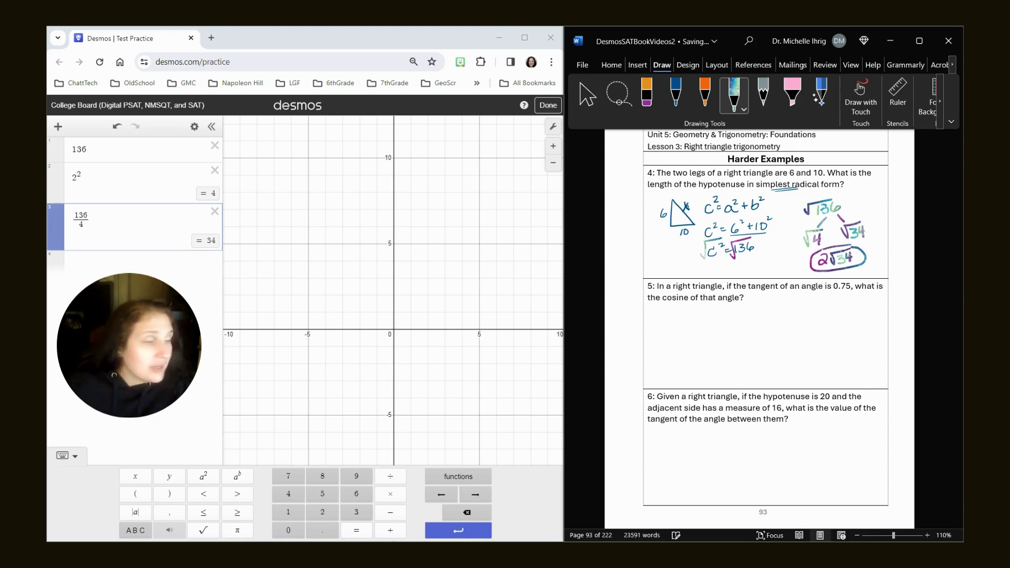
key(alt+Tab)
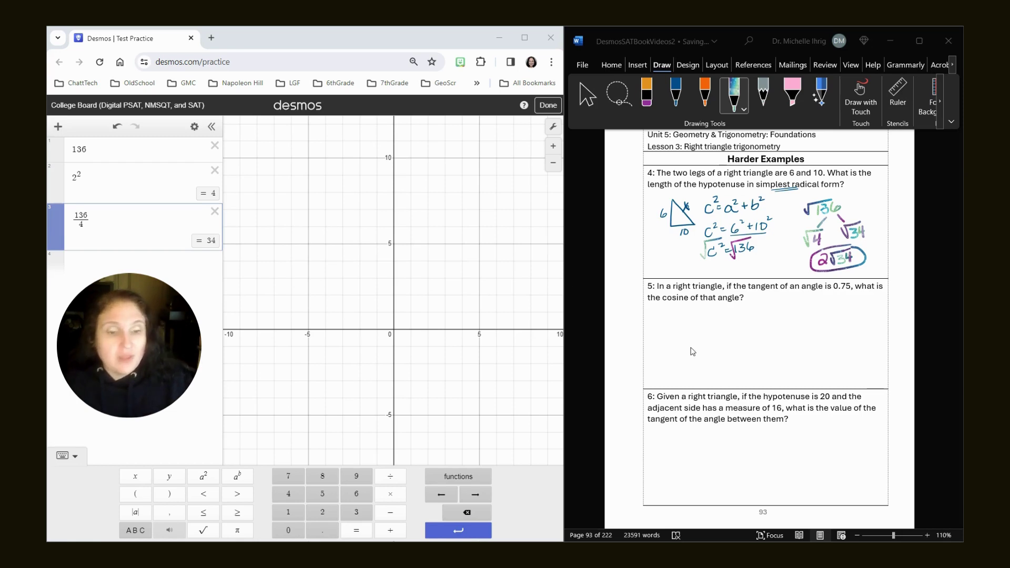
Sketch question 5's triangle with 0.75 beside it, then clear Desmos and convert 0.75 to 3/4.
mouse_move(676, 317)
mouse_down()
mouse_move(676, 346)
mouse_move(709, 344)
mouse_move(676, 317)
mouse_up()
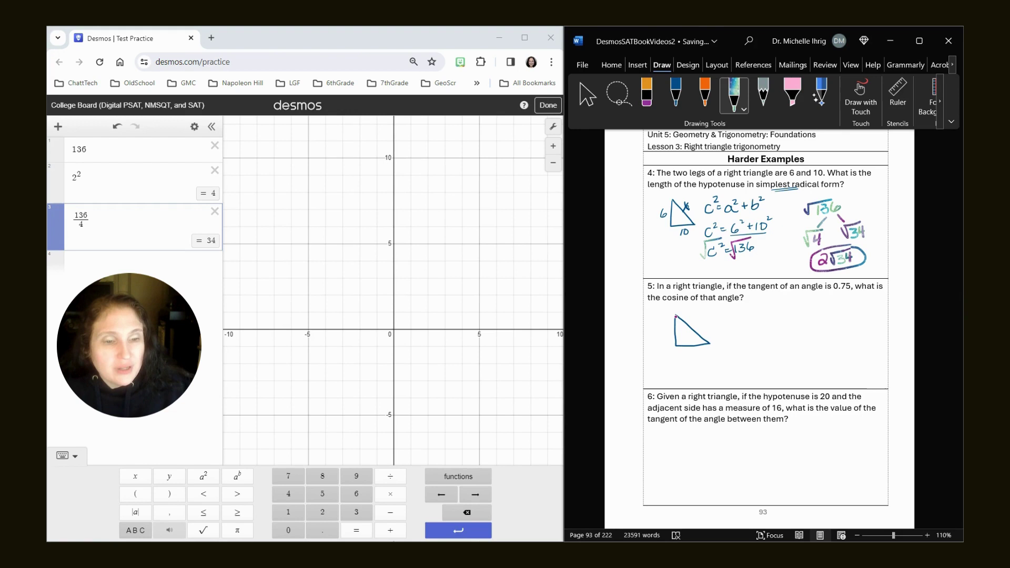
mouse_move(794, 306)
mouse_down()
mouse_move(813, 315)
mouse_move(823, 299)
mouse_move(817, 317)
mouse_up()
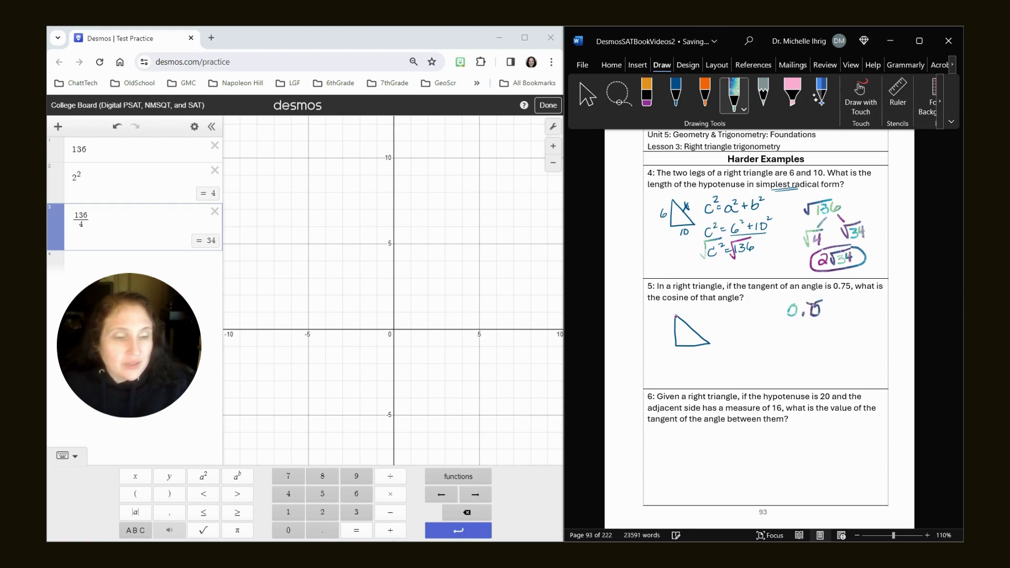
click(213, 146)
click(213, 147)
click(213, 146)
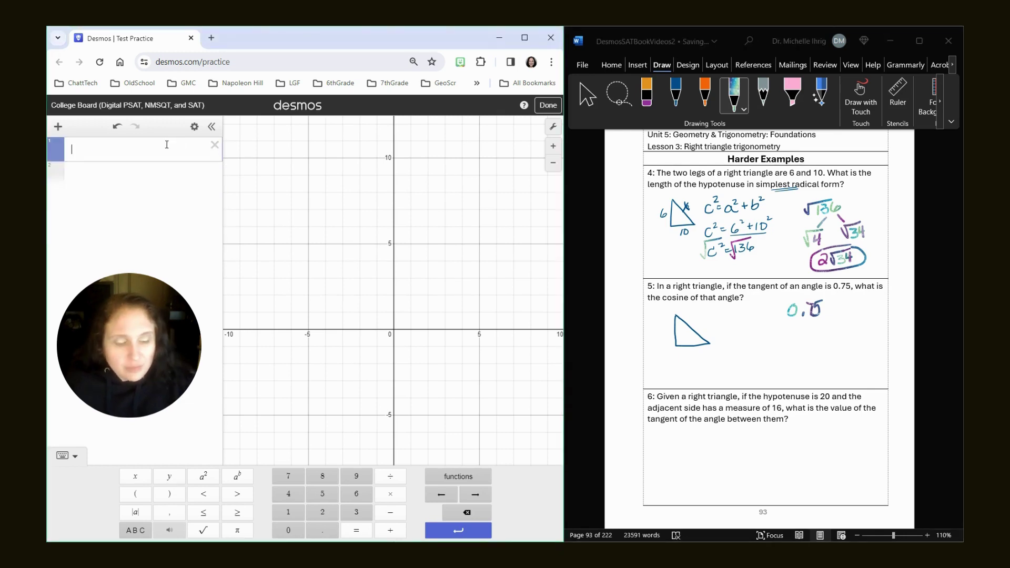
text(0.75)
key(Return)
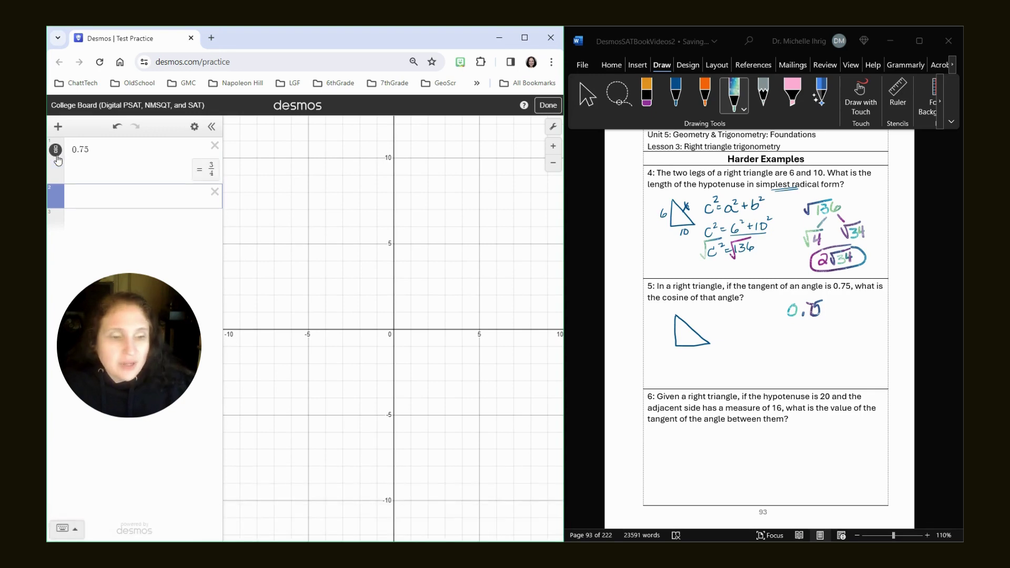
Write tangent O/A = 3/4 under 0.75, mark the reference angle, and label sides 3 and 4.
mouse_move(769, 324)
mouse_down()
mouse_move(770, 335)
mouse_move(786, 336)
mouse_move(776, 356)
mouse_up()
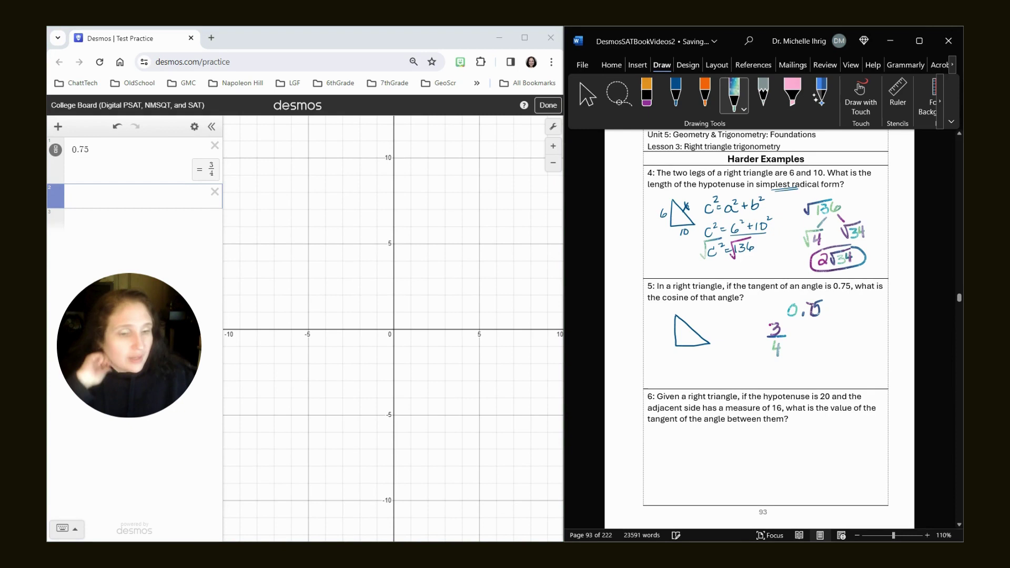
mouse_move(739, 330)
mouse_down()
mouse_move(739, 347)
mouse_move(745, 327)
mouse_move(761, 351)
mouse_up()
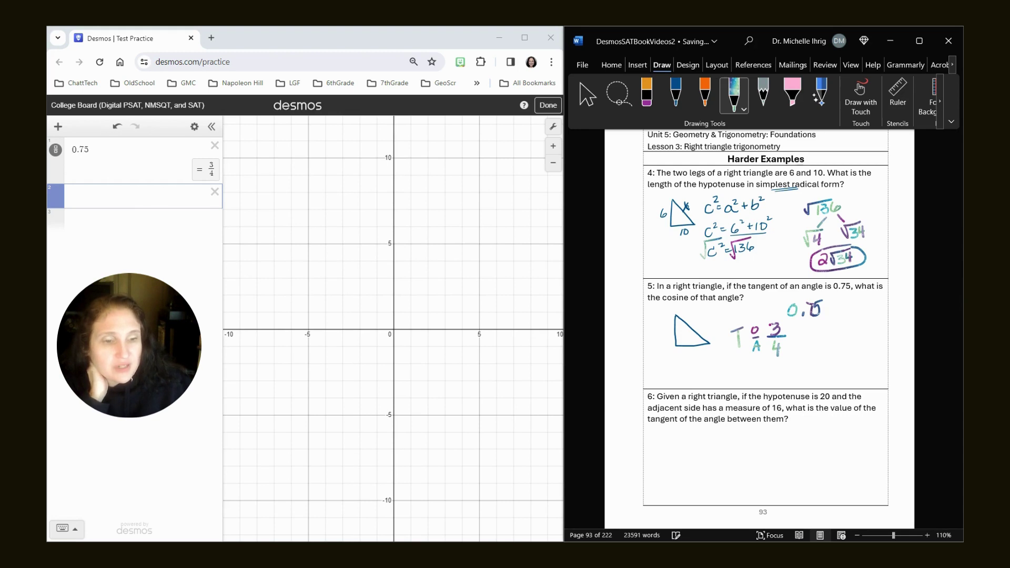
drag(694, 341, 722, 348)
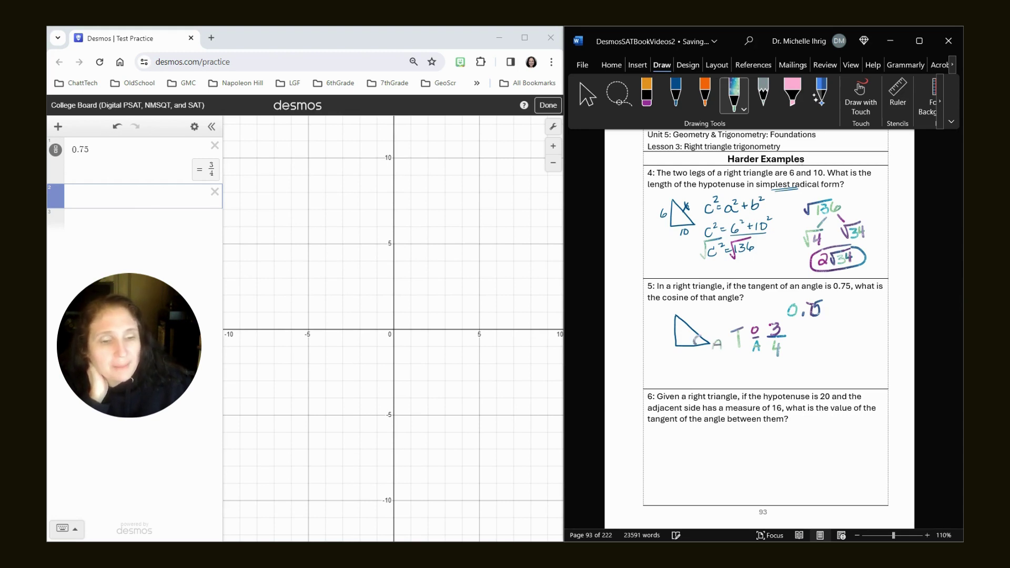
drag(662, 324, 696, 355)
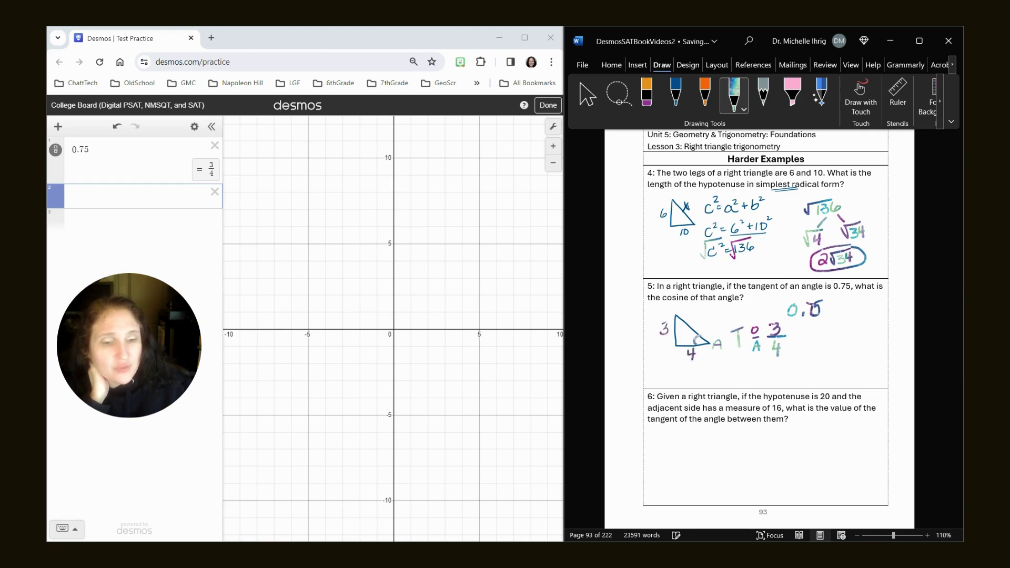
In orange ink, get hypotenuse 5 from 3²+4²=c² and write cosine A/H = 4/5.
click(705, 94)
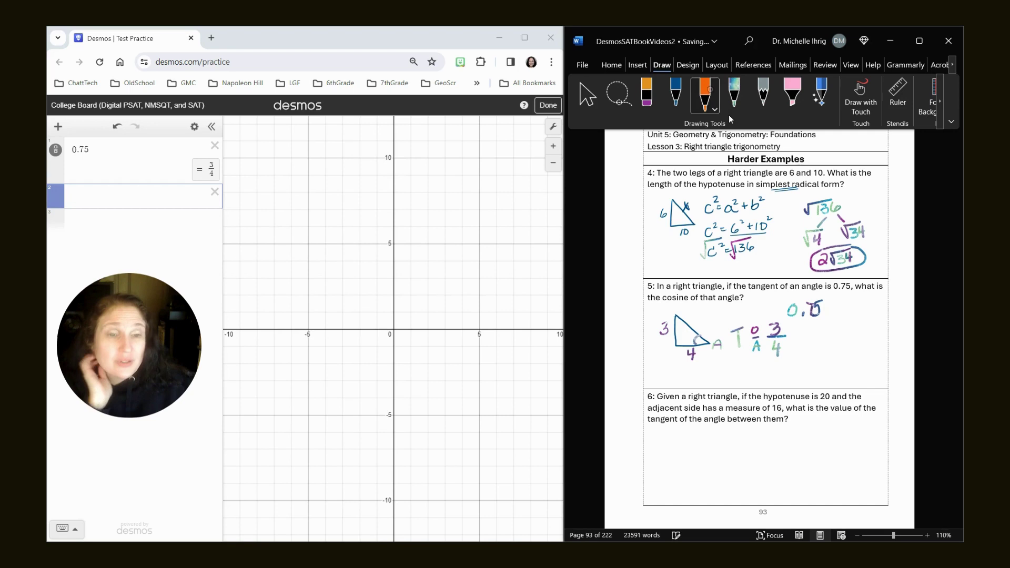
drag(831, 333, 838, 346)
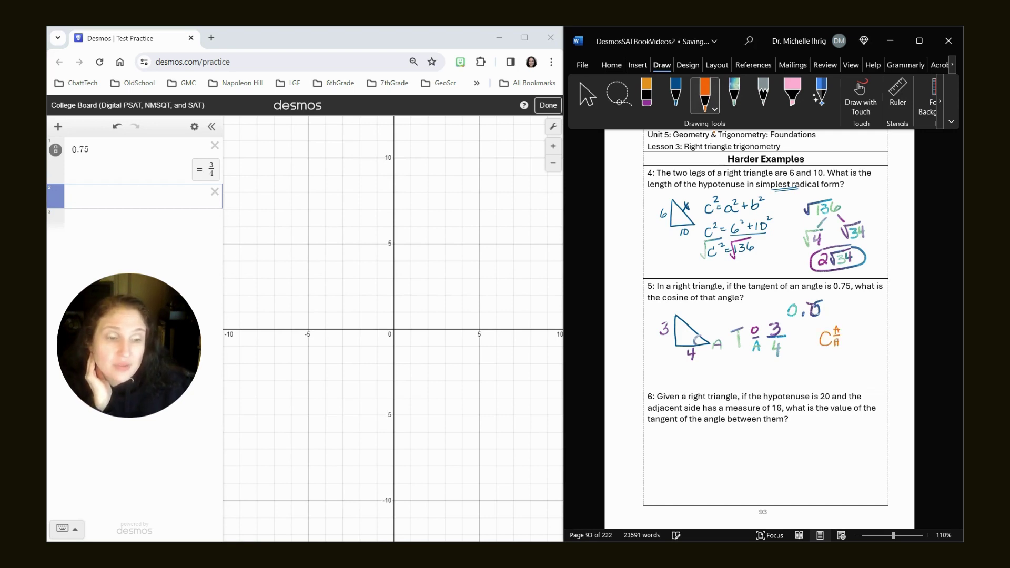
drag(704, 327, 700, 313)
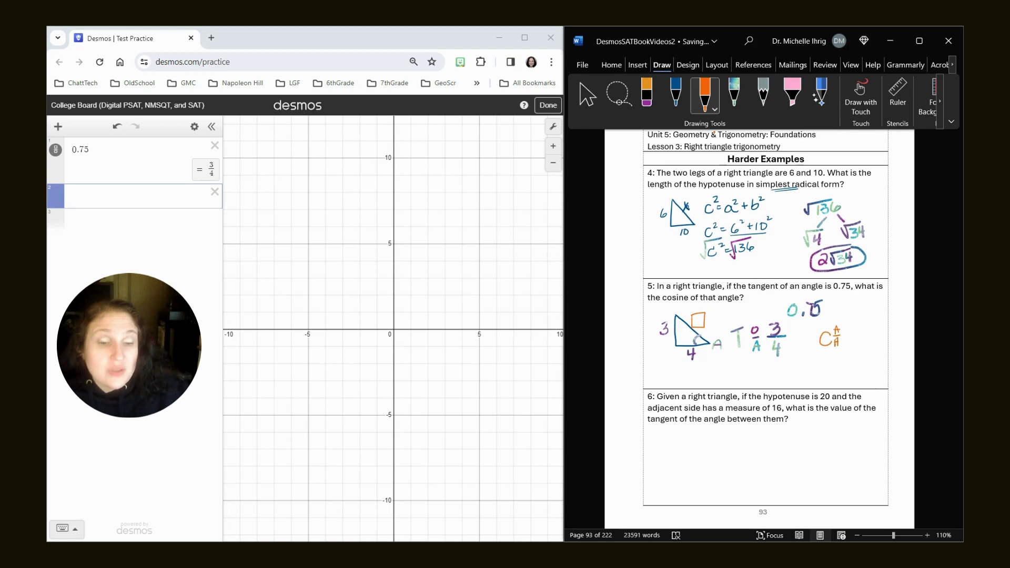
drag(663, 366, 669, 372)
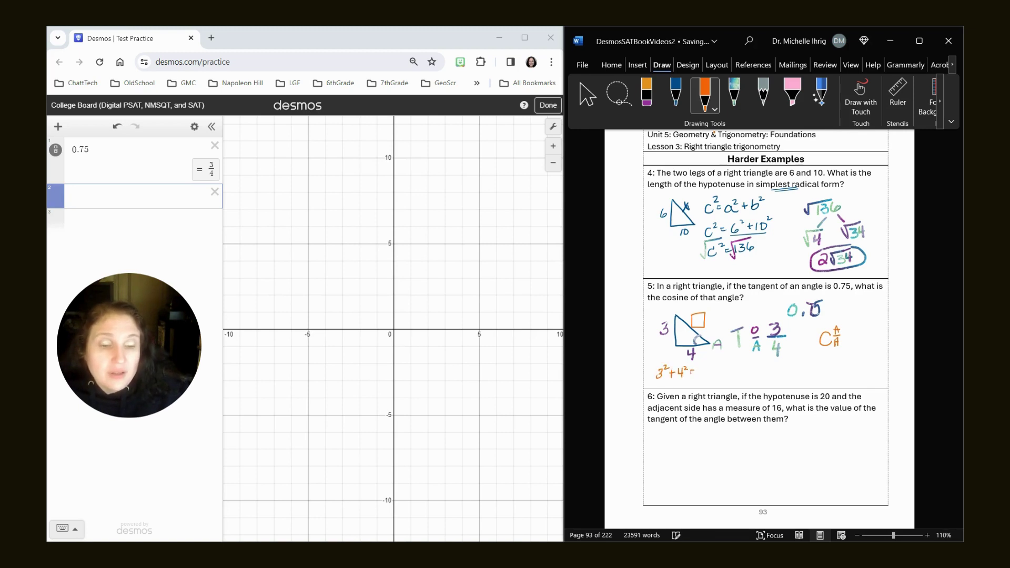
drag(705, 369, 706, 377)
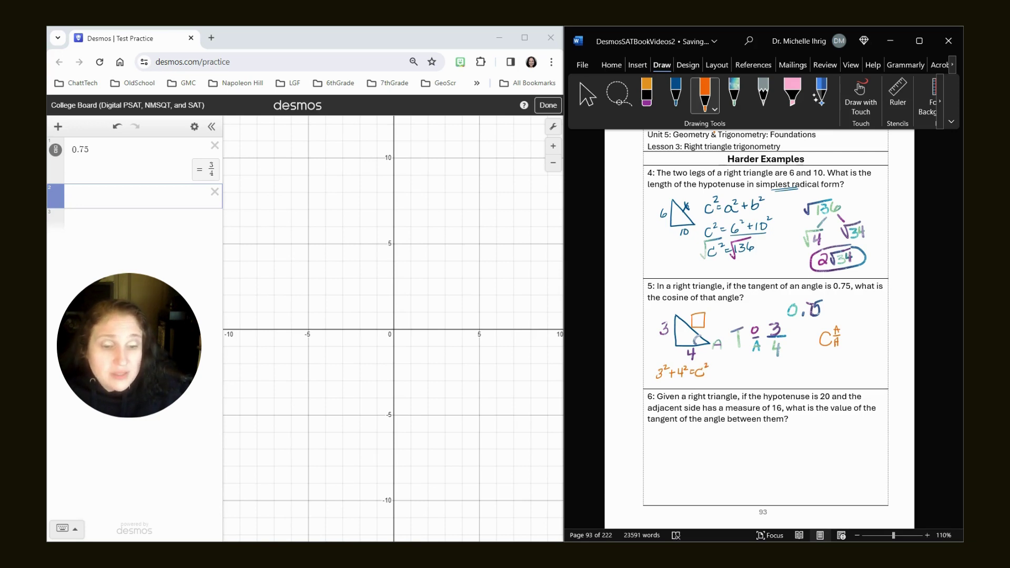
mouse_move(677, 381)
mouse_down()
mouse_move(704, 382)
mouse_move(692, 391)
mouse_move(713, 374)
mouse_move(738, 389)
mouse_move(742, 371)
mouse_up()
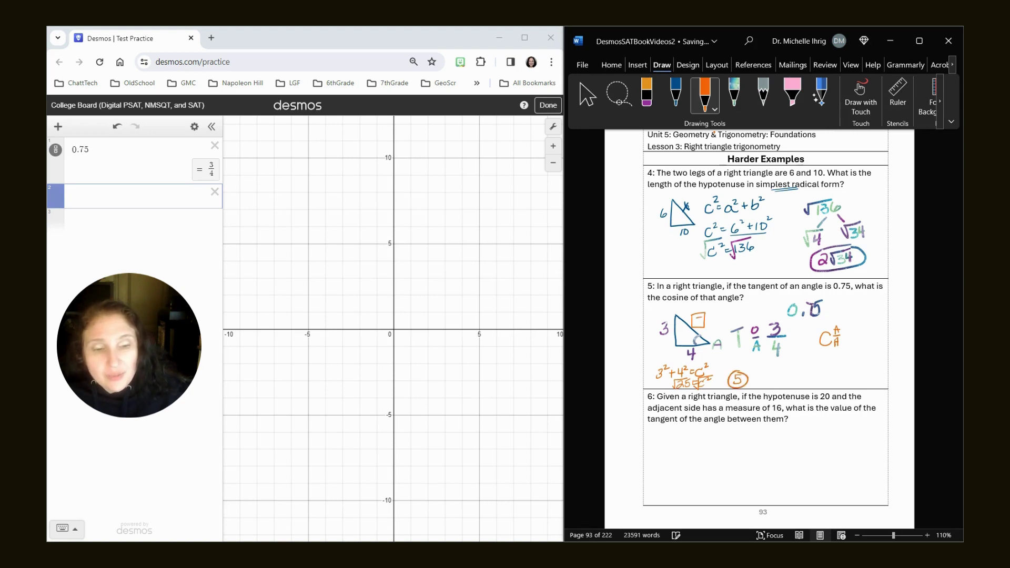
mouse_move(697, 317)
mouse_down()
mouse_move(697, 326)
mouse_move(703, 315)
mouse_up()
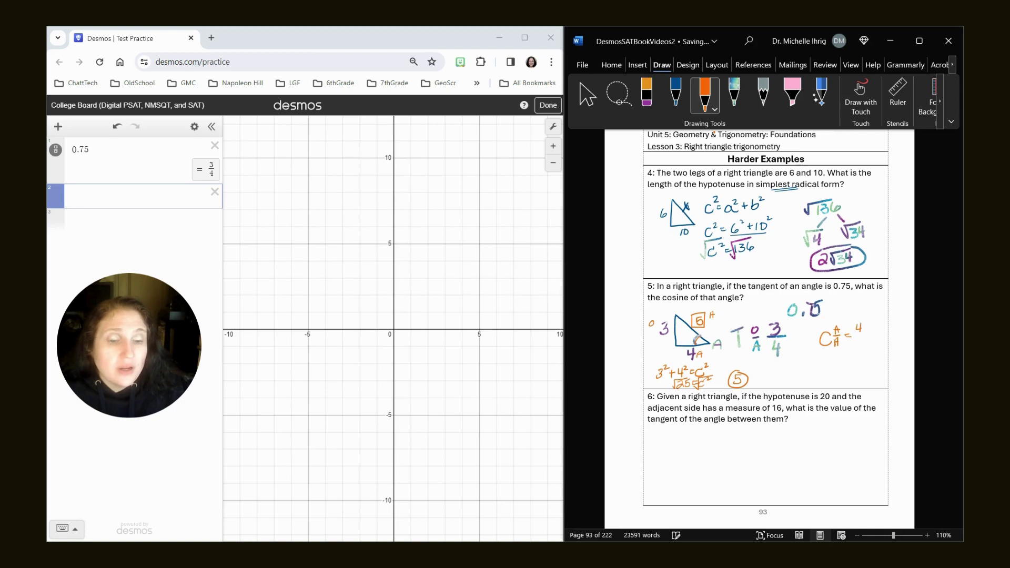
mouse_move(852, 337)
mouse_down()
mouse_move(870, 335)
mouse_move(876, 349)
mouse_move(868, 320)
mouse_up()
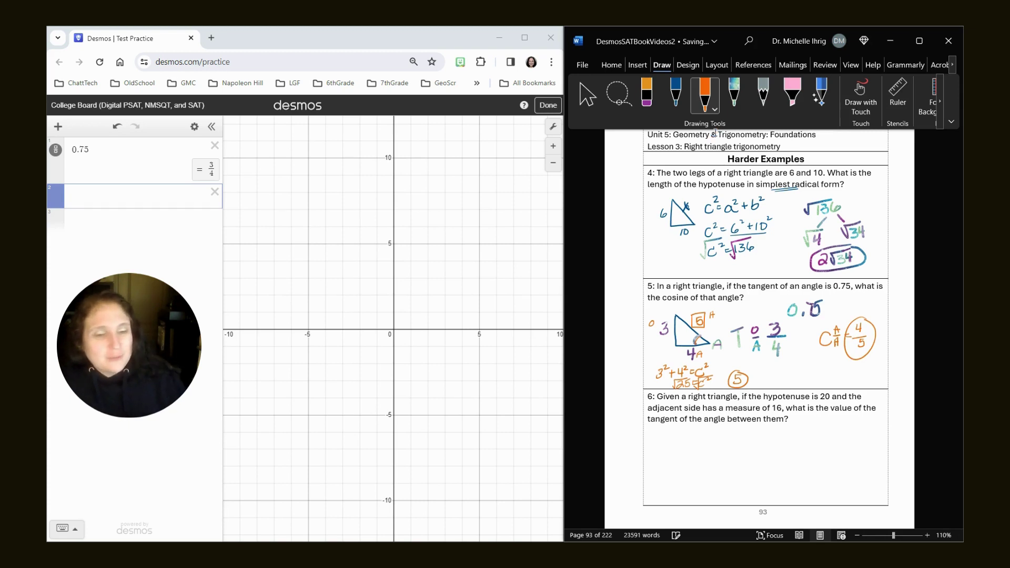
Draw question 6's right triangle in blue ink and mark angle A.
click(675, 93)
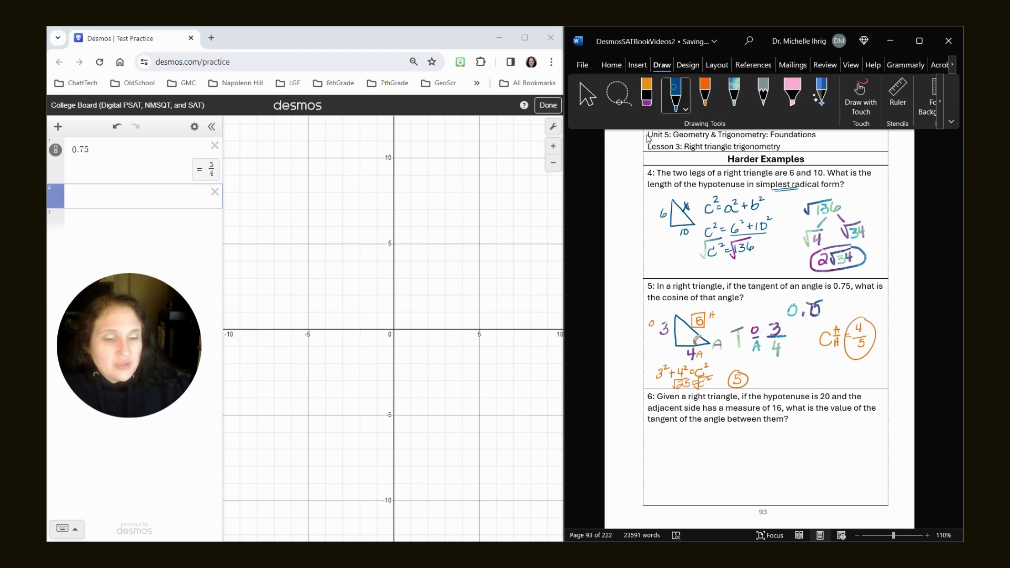
mouse_move(673, 433)
mouse_down()
mouse_move(674, 473)
mouse_move(719, 479)
mouse_move(674, 432)
mouse_move(708, 447)
mouse_move(712, 439)
mouse_up()
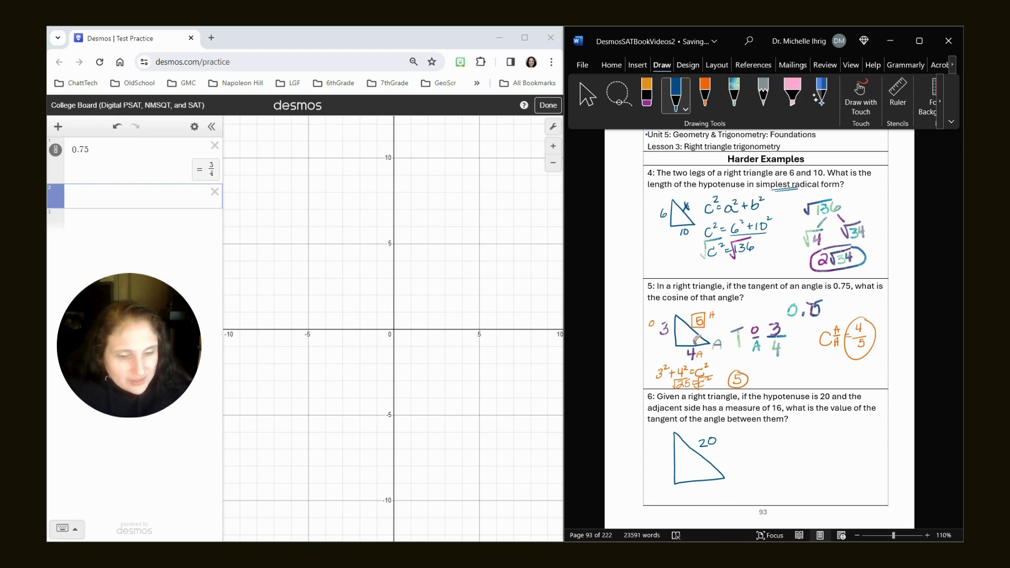
mouse_move(714, 469)
mouse_down()
mouse_move(732, 479)
mouse_move(697, 494)
mouse_up()
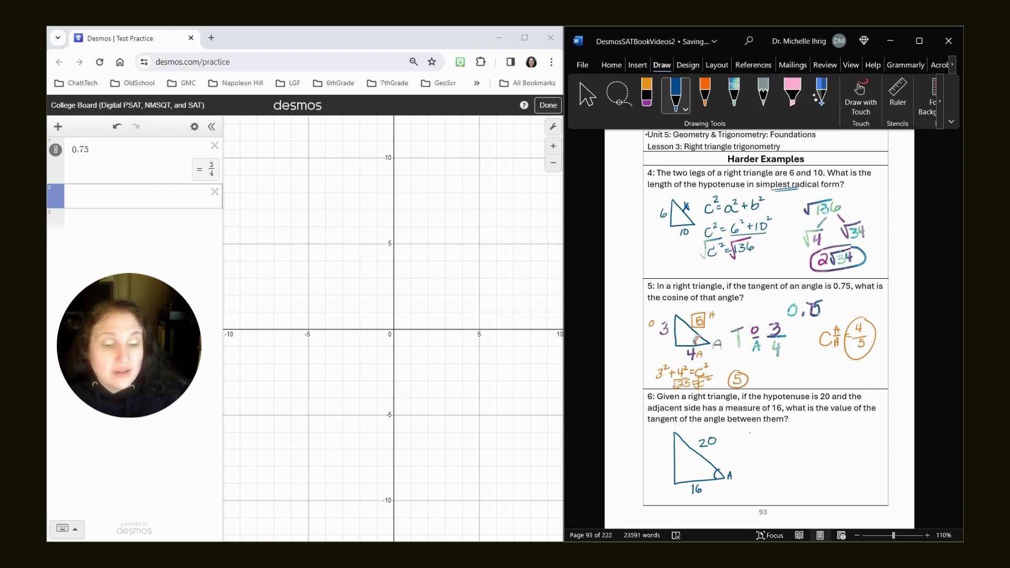
Write c²=a²+b² and then 400 = a²+16² beside the triangle.
mouse_move(751, 434)
mouse_down()
mouse_move(749, 443)
mouse_move(767, 434)
mouse_up()
drag(766, 436, 786, 436)
mouse_move(790, 426)
mouse_down()
mouse_move(794, 435)
mouse_move(754, 454)
mouse_move(774, 448)
mouse_up()
drag(769, 452, 774, 451)
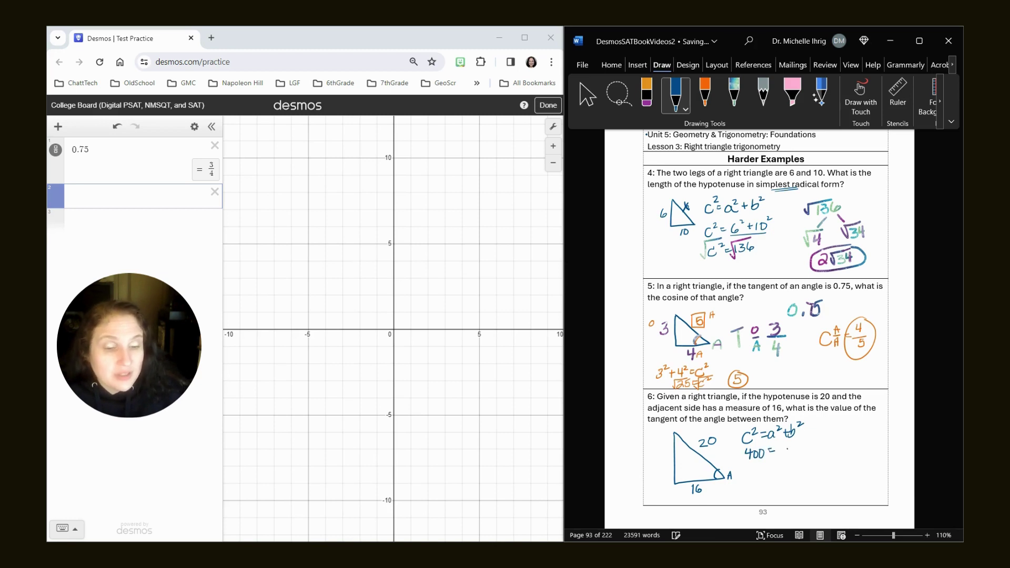
drag(787, 448, 821, 442)
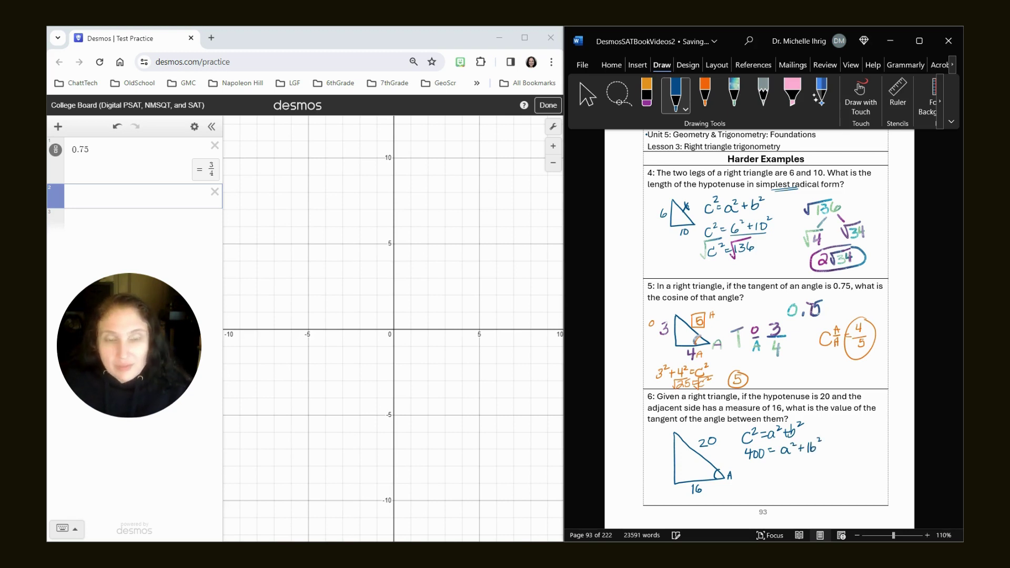
Compute 400-16^2 = 144 in Desmos and ink 144 = a² in problem 6.
click(121, 191)
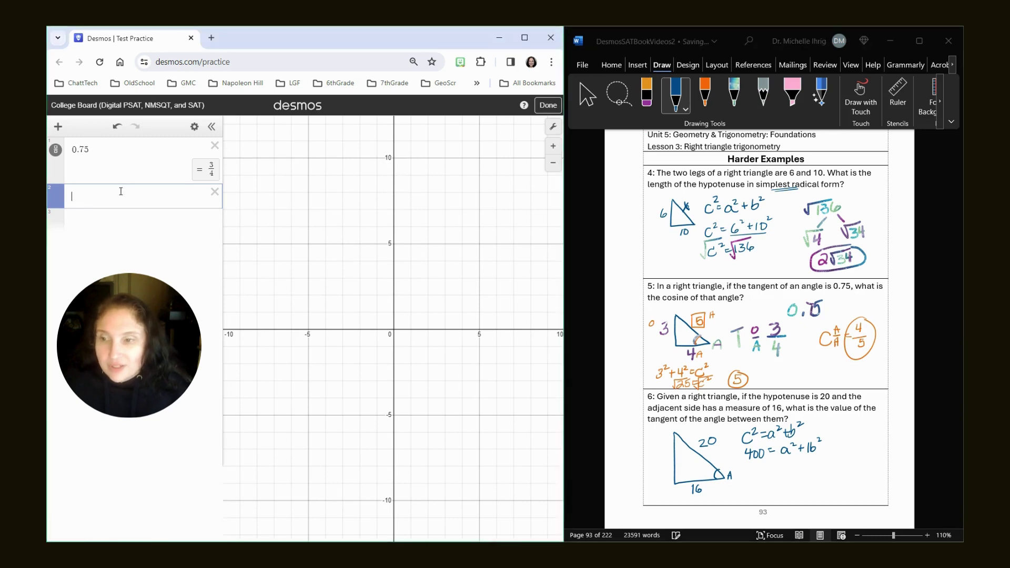
text(400)
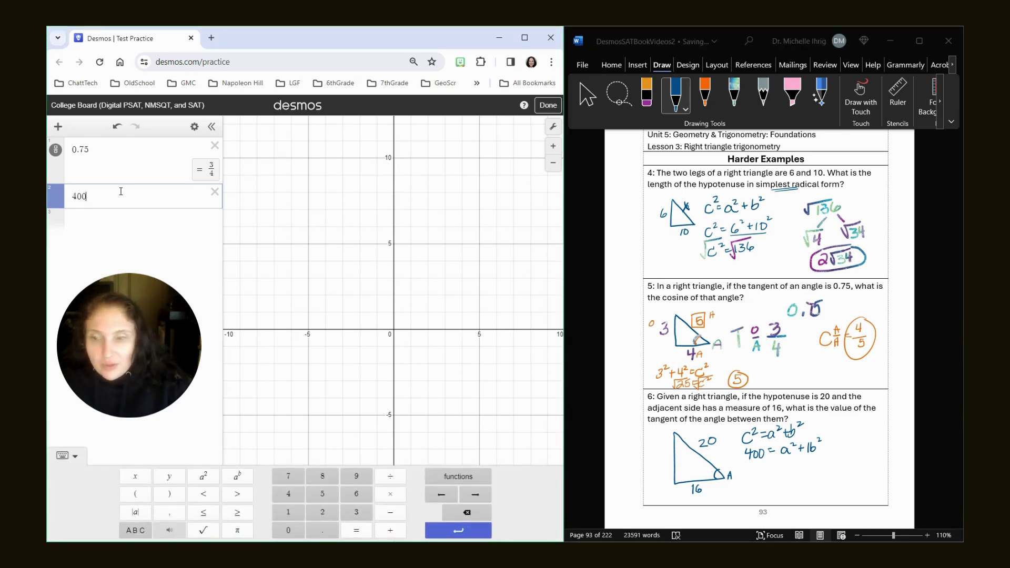
text(-16)
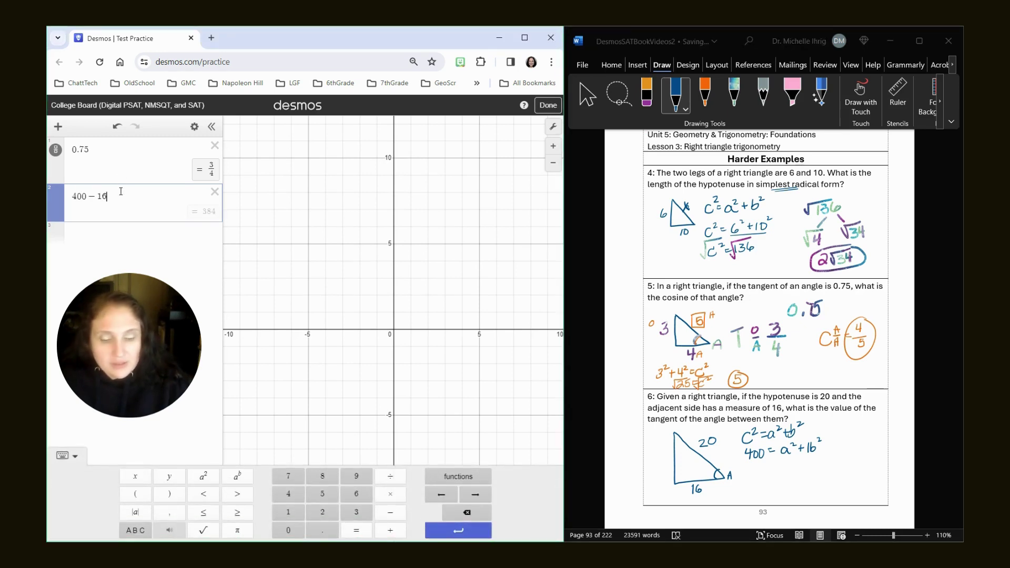
text(^2)
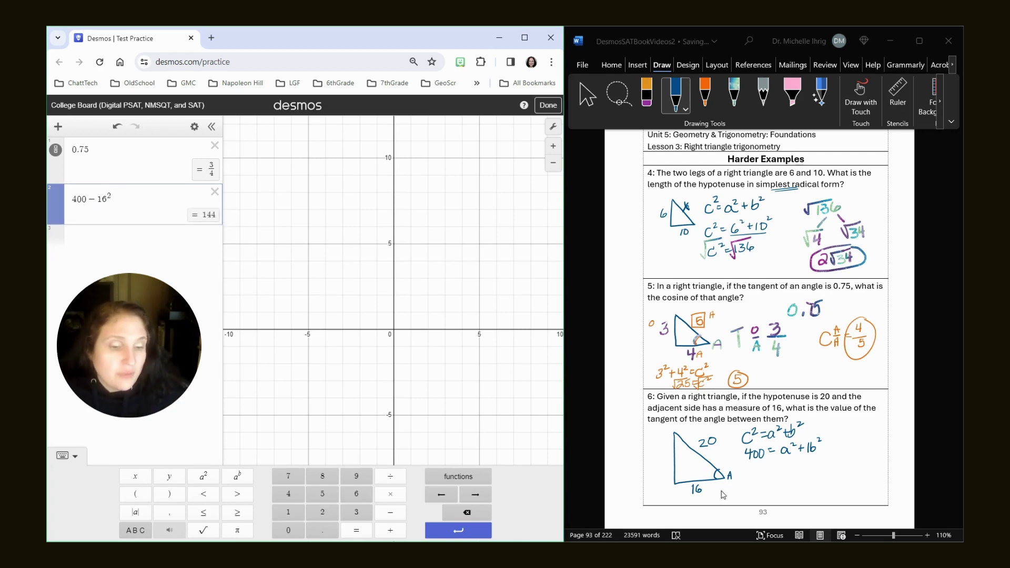
drag(757, 468, 765, 477)
drag(773, 465, 771, 479)
mouse_move(782, 465)
mouse_down()
mouse_move(792, 473)
mouse_move(773, 476)
mouse_up()
mouse_move(783, 465)
mouse_down()
mouse_move(799, 473)
mouse_move(770, 496)
mouse_move(810, 465)
mouse_up()
Write 12 = a and label the triangle's vertical leg 12.
drag(774, 486, 803, 489)
drag(810, 485, 812, 490)
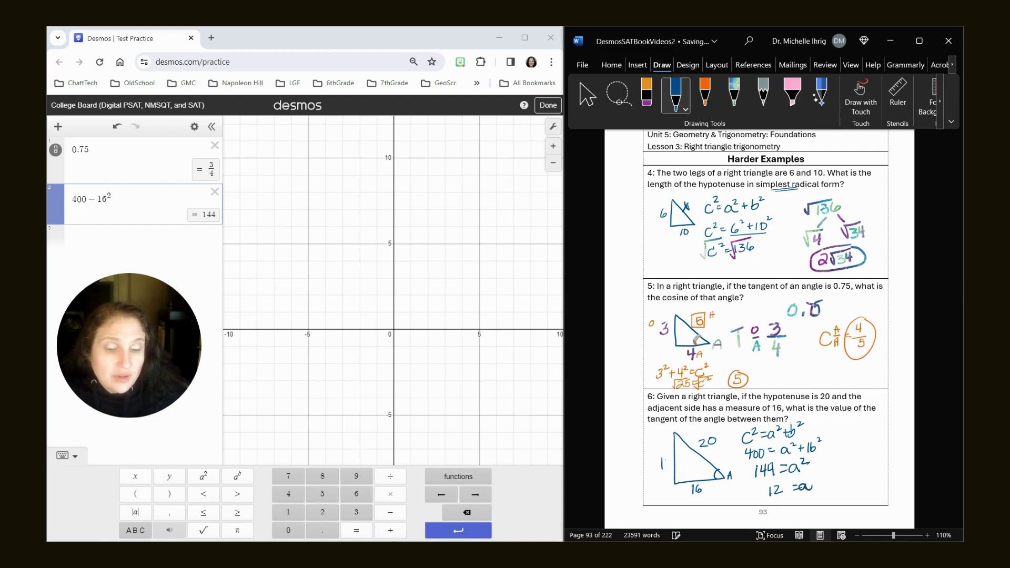
drag(664, 457, 662, 468)
drag(666, 461, 673, 468)
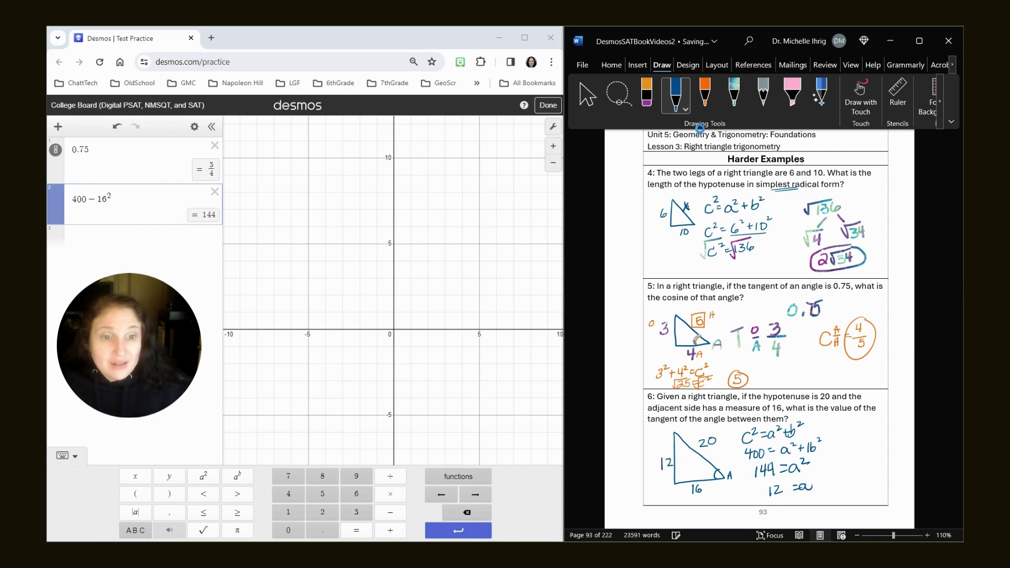
In orange ink, write problem 6's tangent as T O/A = 12/16.
click(704, 94)
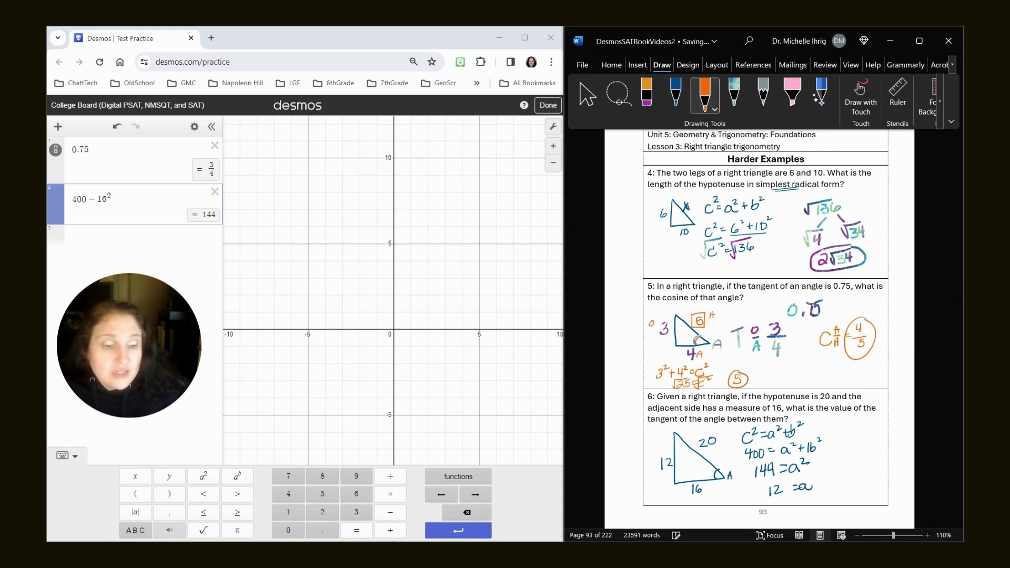
mouse_move(841, 439)
mouse_down()
mouse_move(841, 456)
mouse_move(854, 434)
mouse_move(859, 455)
mouse_up()
drag(852, 451, 860, 455)
mouse_move(874, 430)
mouse_down()
mouse_move(873, 442)
mouse_move(886, 441)
mouse_move(875, 453)
mouse_up()
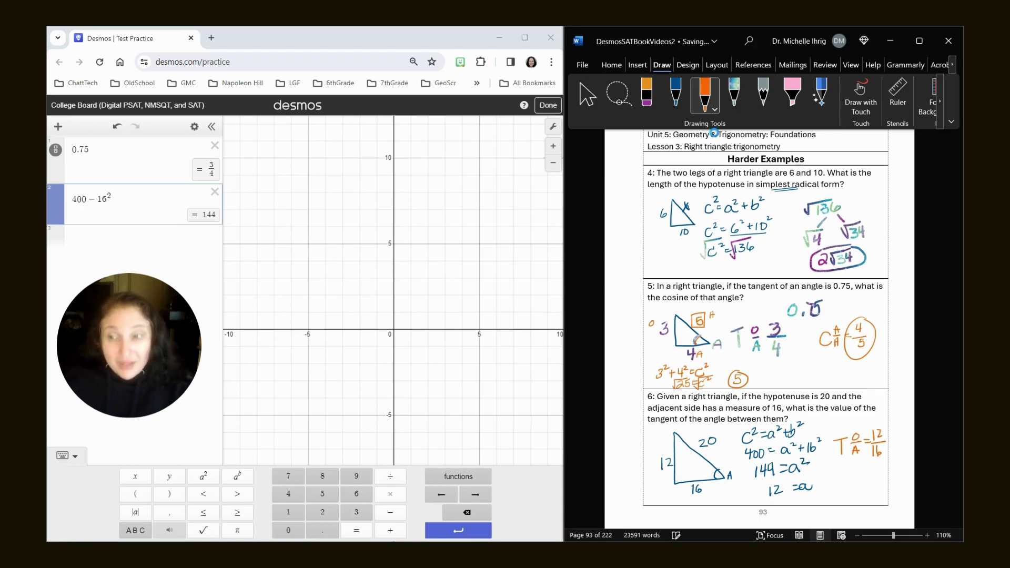
Confirm 12/16 equals 3/4 in Desmos and write the circled answer 3/4 in Word.
click(127, 248)
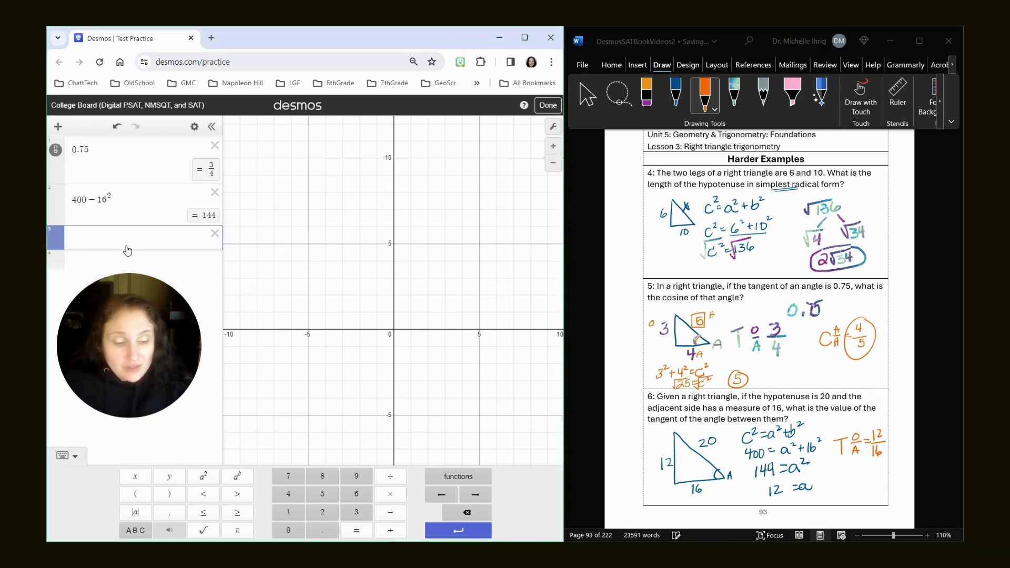
text(12/16)
key(Return)
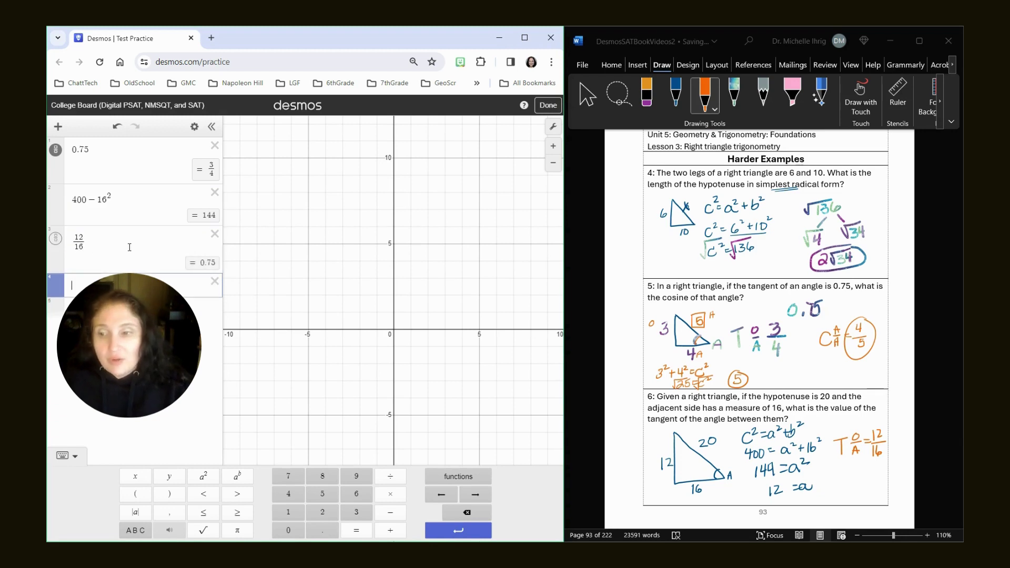
click(56, 239)
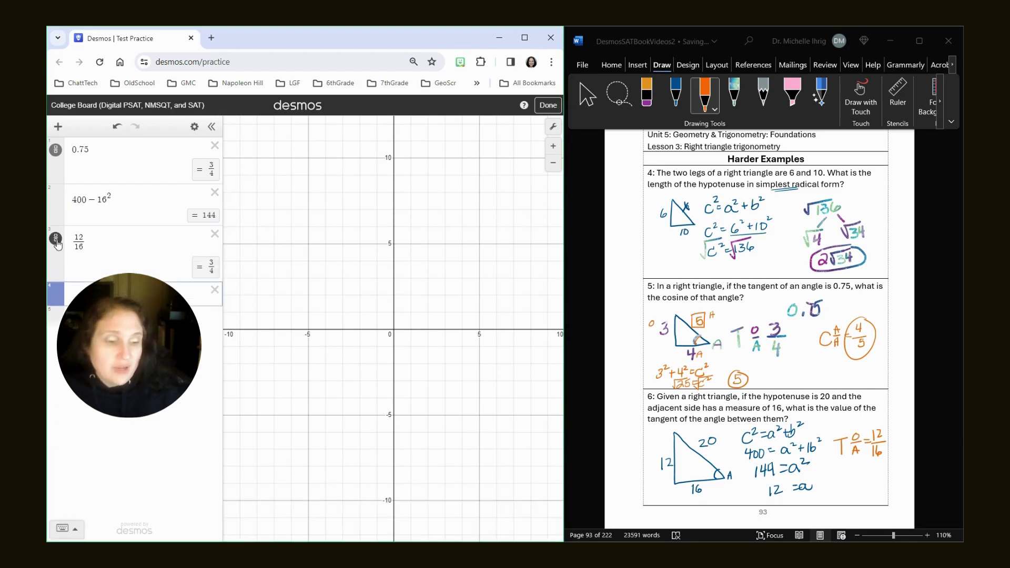
click(873, 473)
mouse_move(843, 468)
mouse_down()
mouse_move(861, 479)
mouse_move(853, 500)
mouse_move(834, 505)
mouse_move(867, 469)
mouse_up()
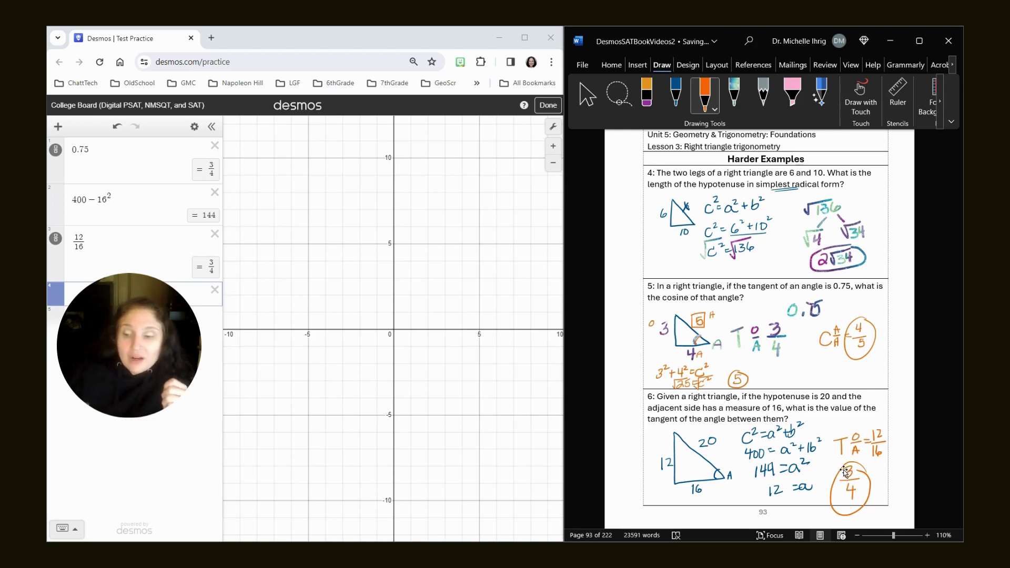
Show Desmos's trig functions list and scroll Word to page 94, Circle theorems.
click(62, 528)
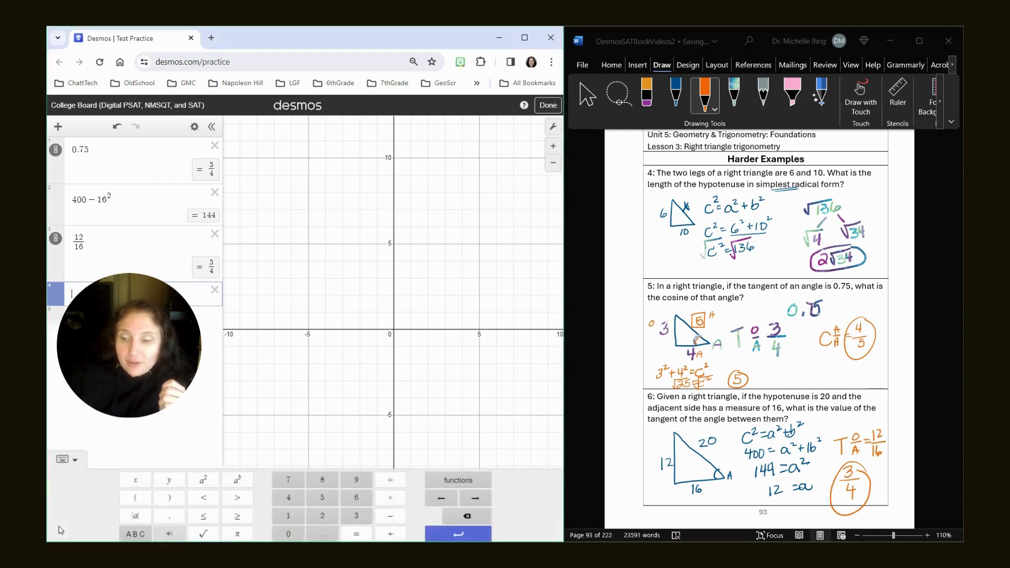
click(450, 475)
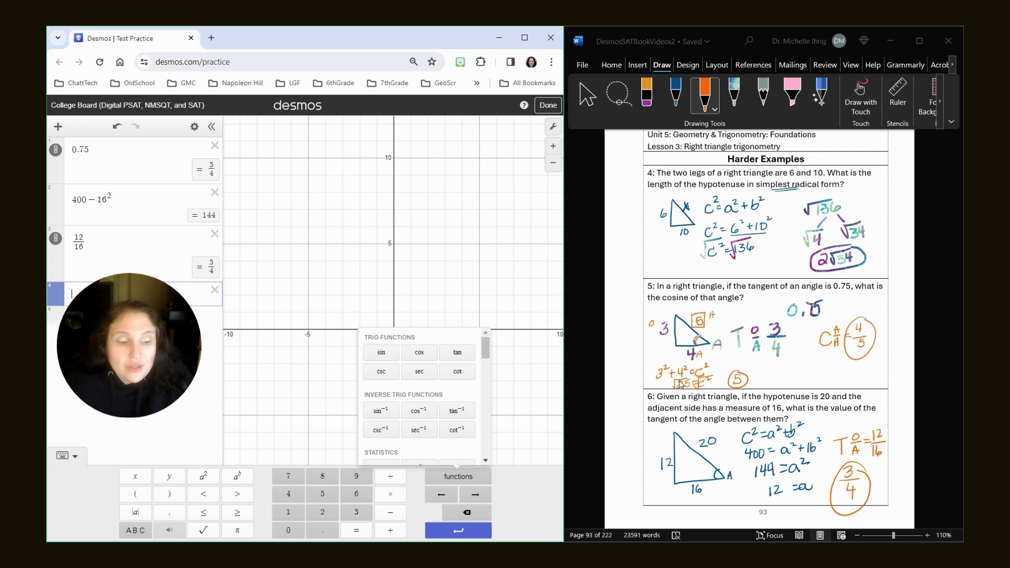
scroll(679, 384, down, 6)
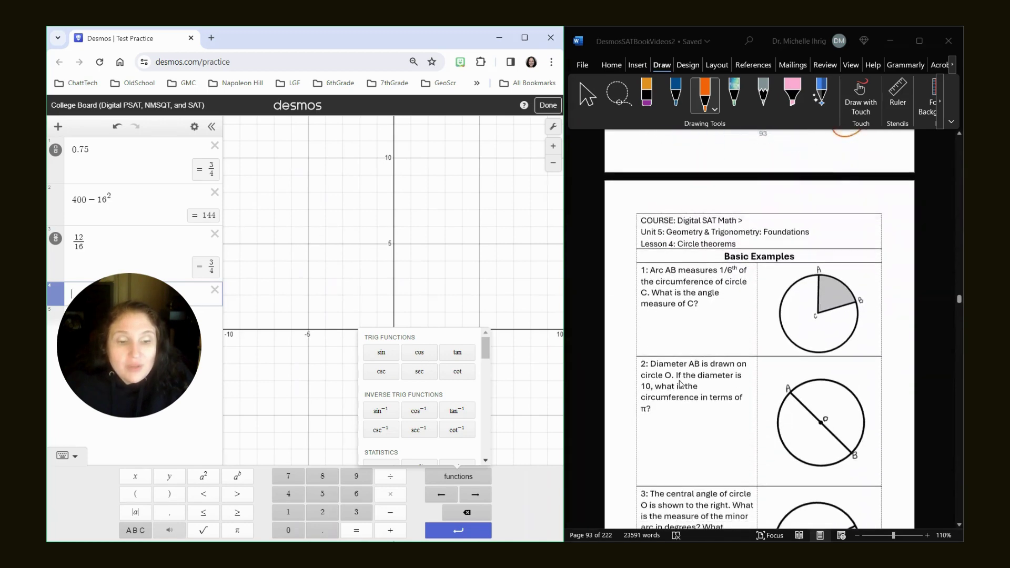
scroll(680, 384, down, 2)
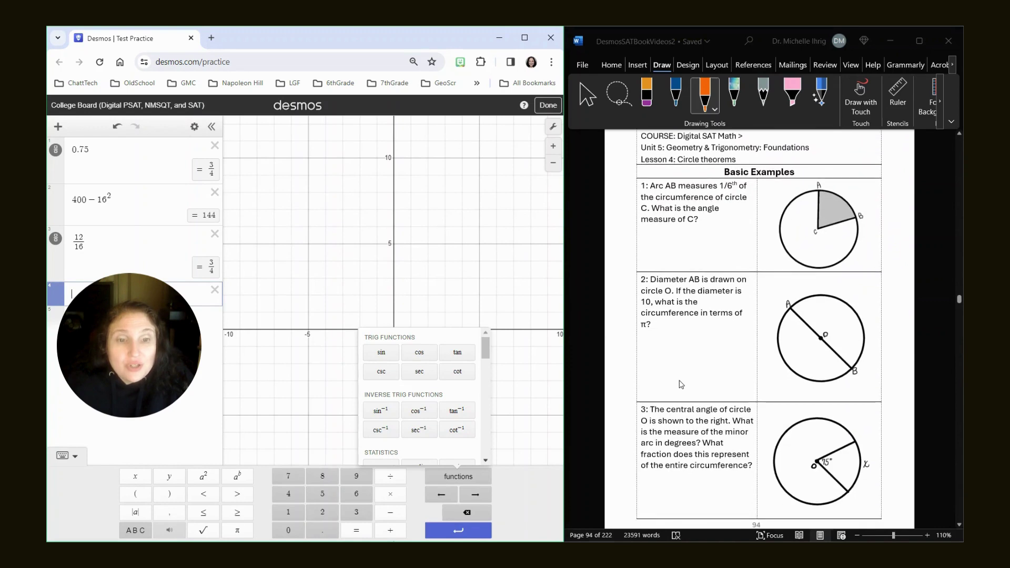